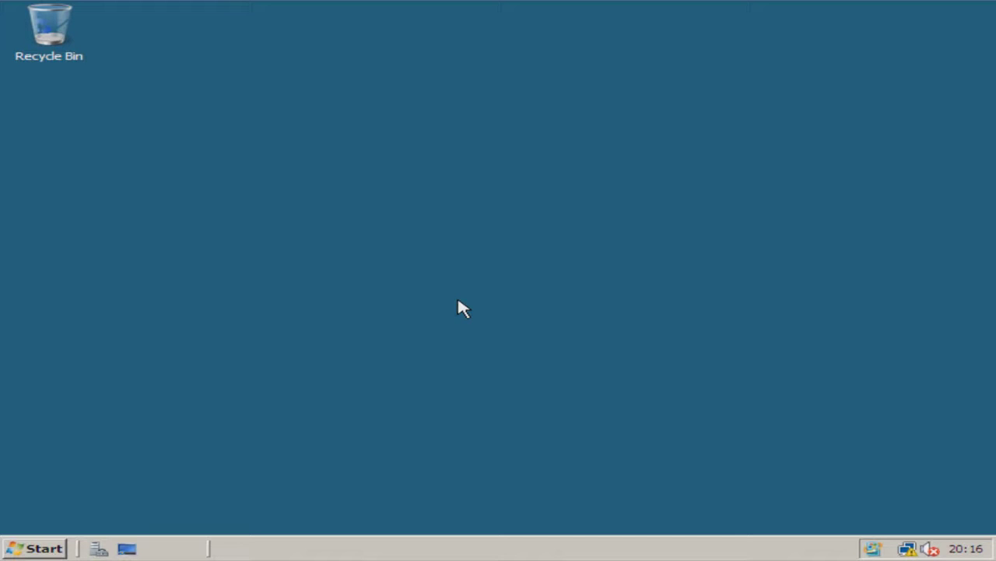
Open the Active Directory Users and Computers administrative console.
left_click(16, 550)
mouse_move(416, 329)
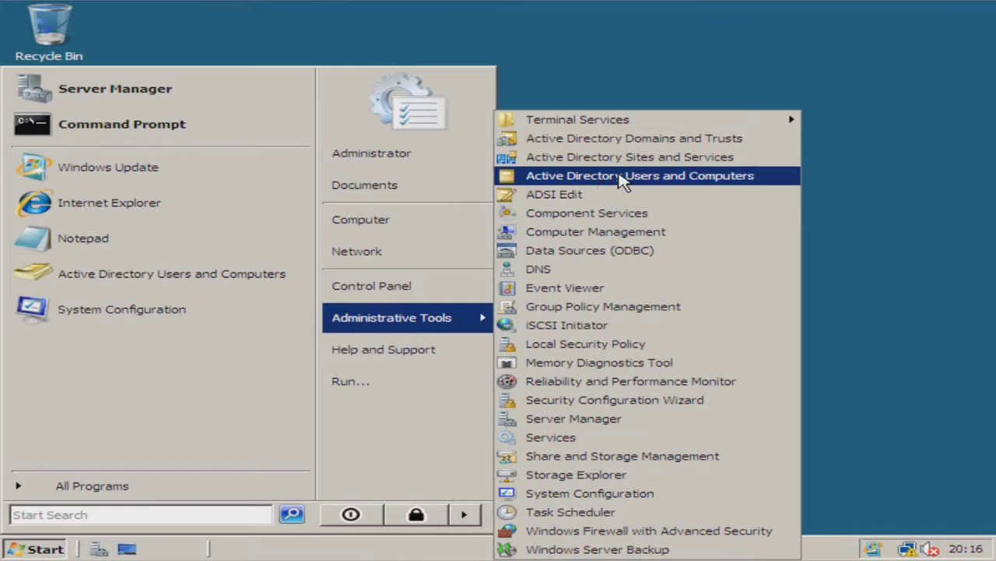
left_click(623, 181)
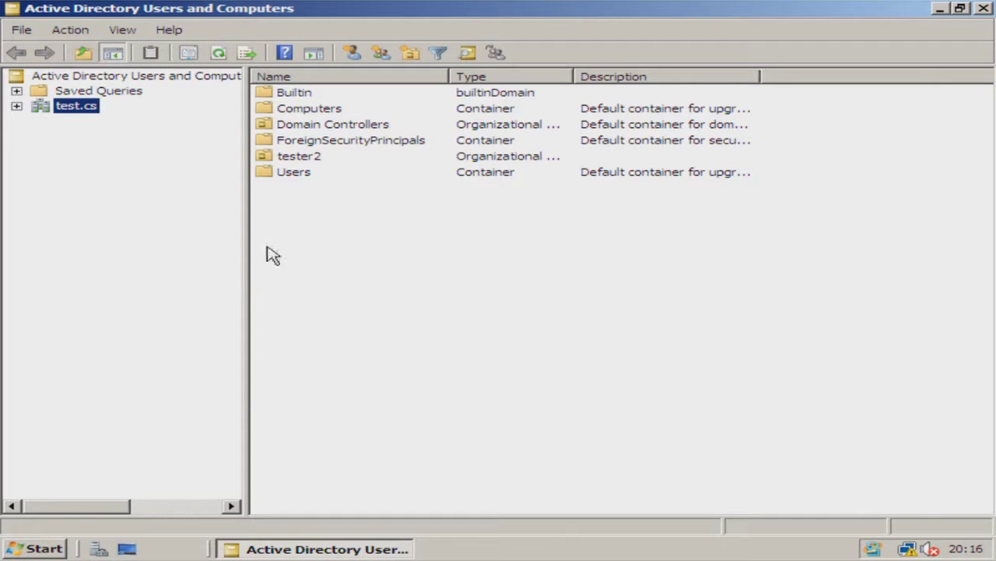
right_click(85, 111)
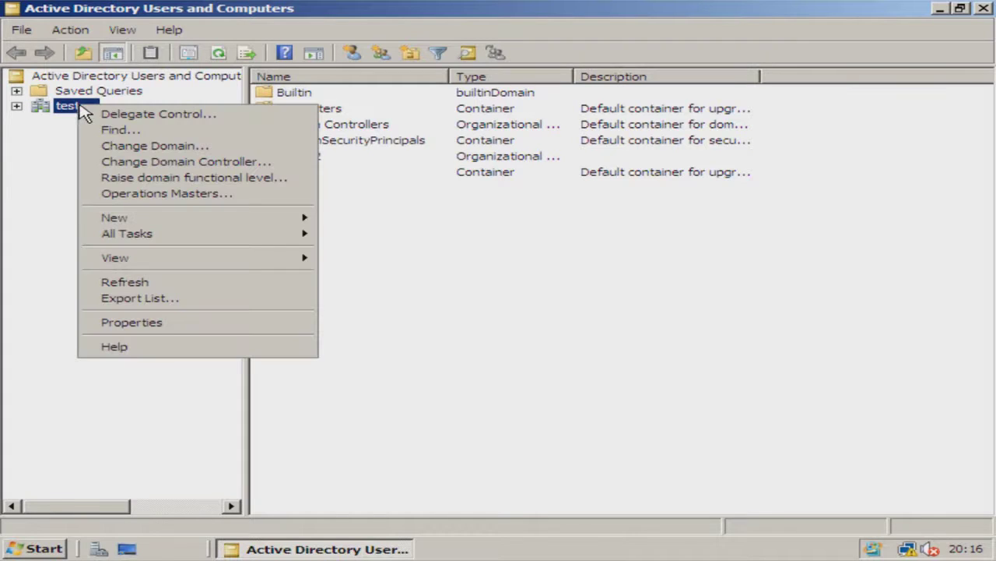
mouse_move(213, 218)
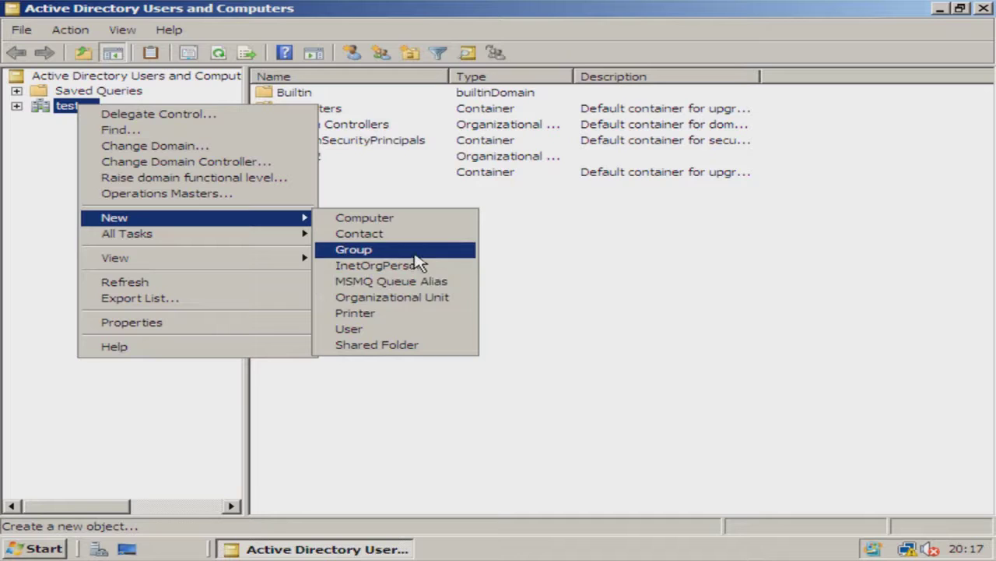
left_click(423, 299)
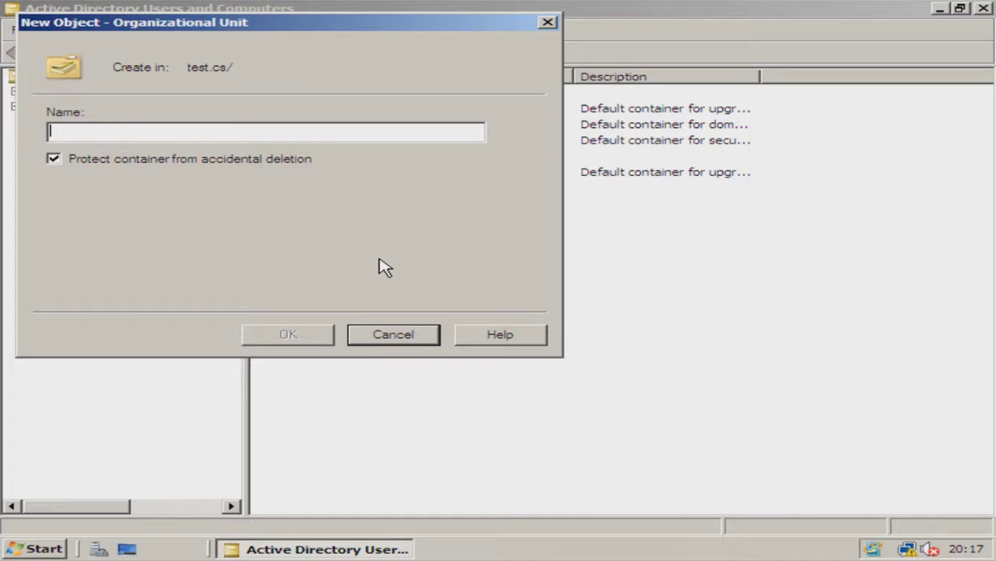
type("s")
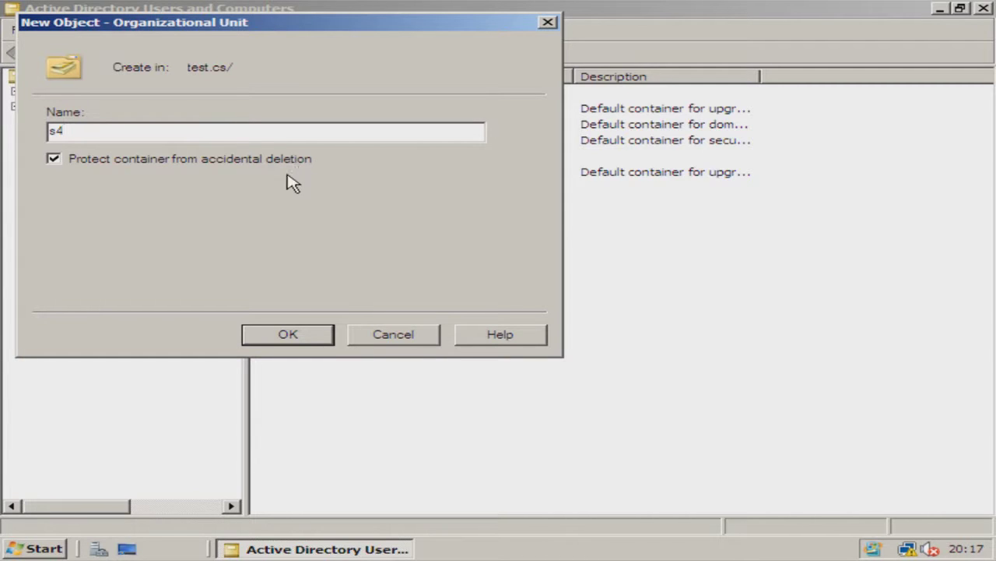
key("BackSpace")
left_click(378, 334)
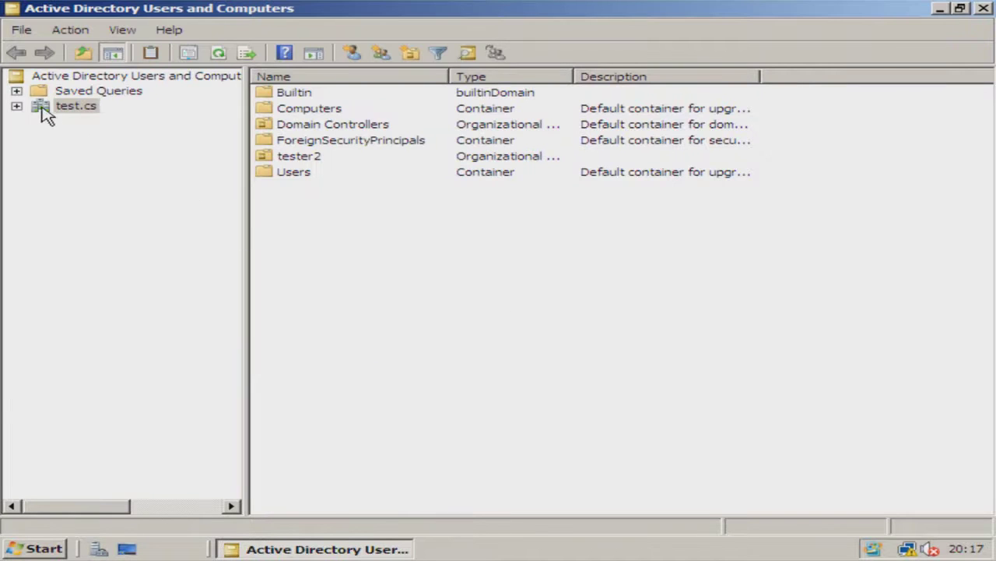
Expand the test.cs domain and try to delete its tester2 organizational unit.
left_click(17, 106)
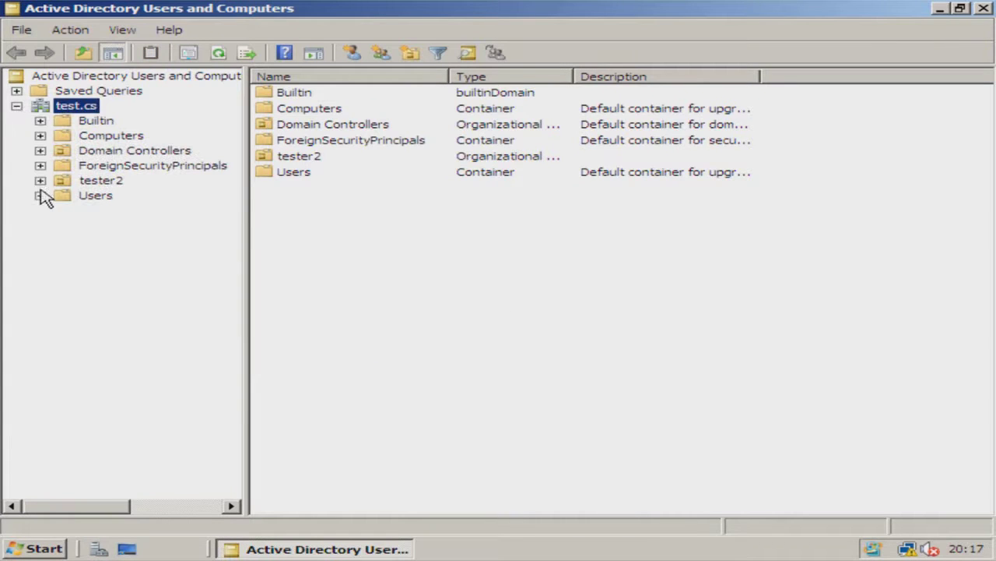
left_click(93, 181)
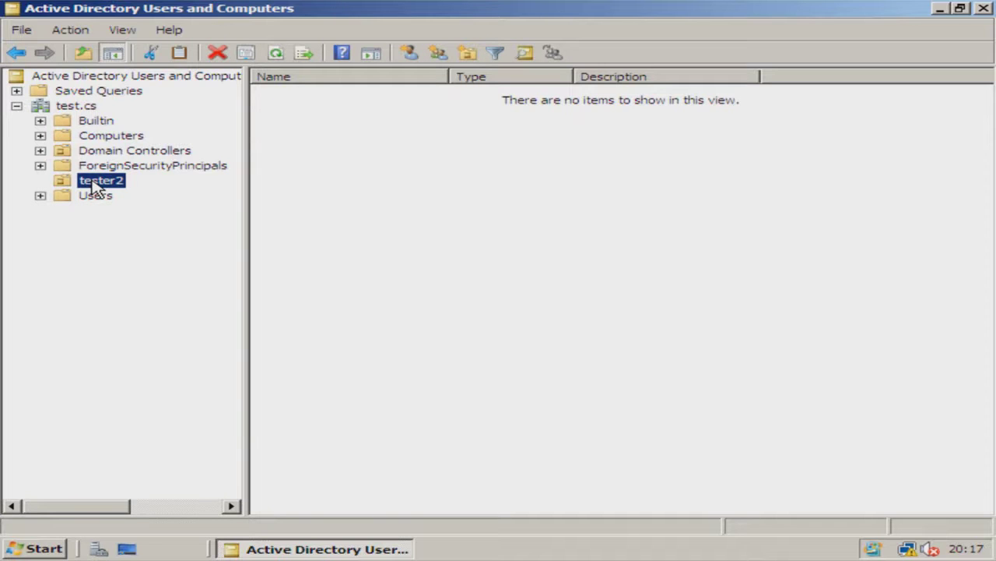
right_click(94, 187)
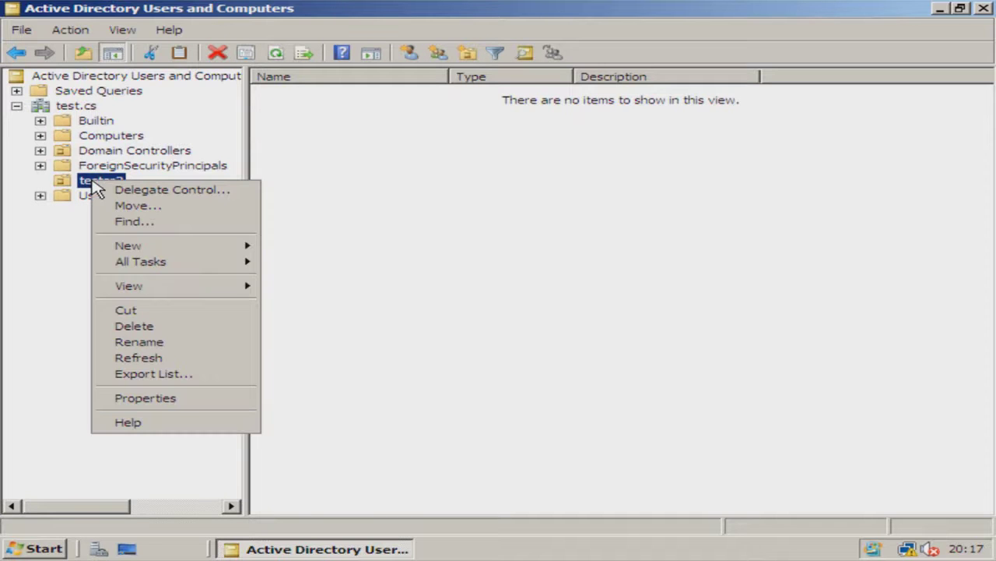
left_click(177, 327)
left_click(585, 339)
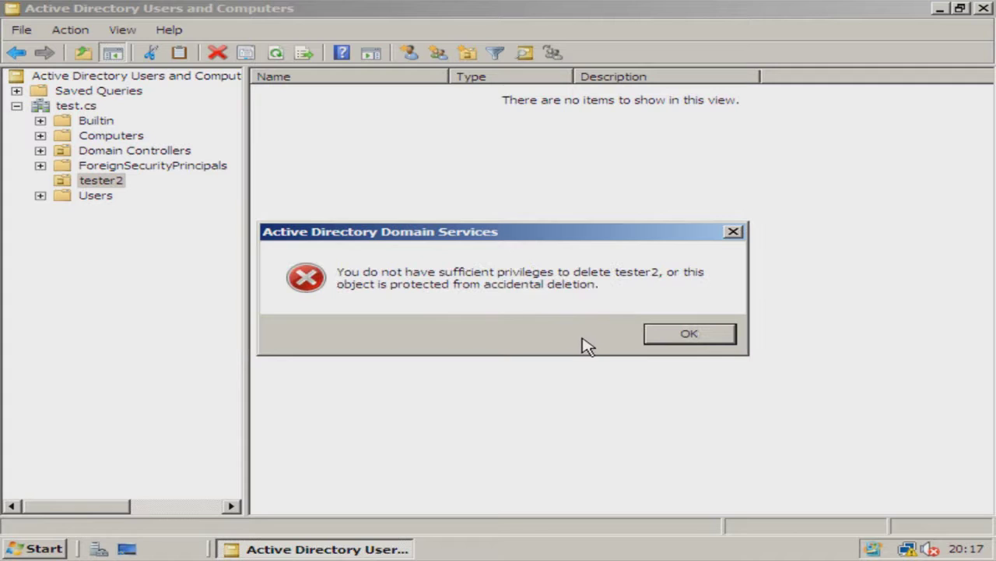
left_click(687, 337)
Create an organizational unit named s4 directly under the test.cs domain, with accidental-deletion protection enabled.
left_click(60, 107)
right_click(60, 107)
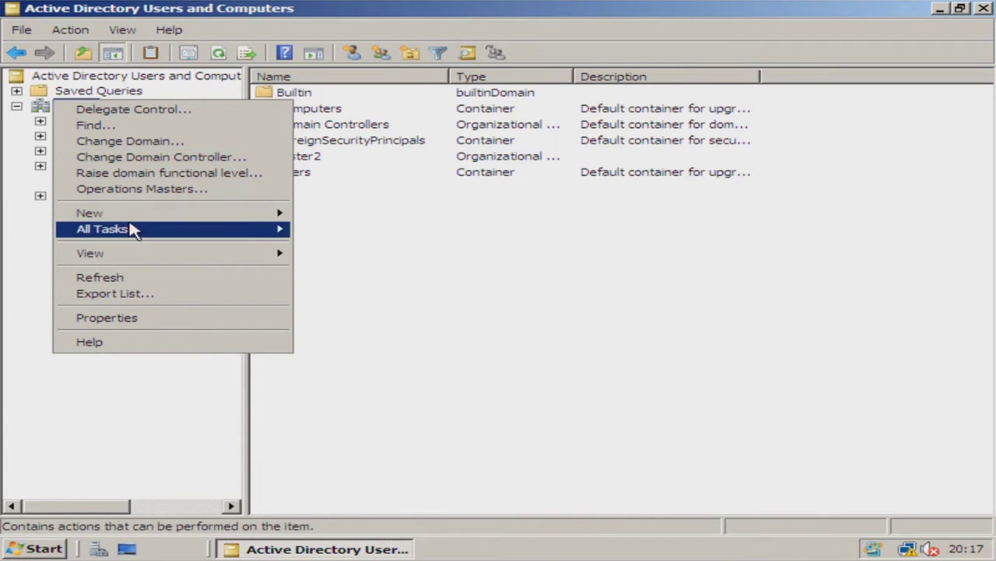
mouse_move(138, 215)
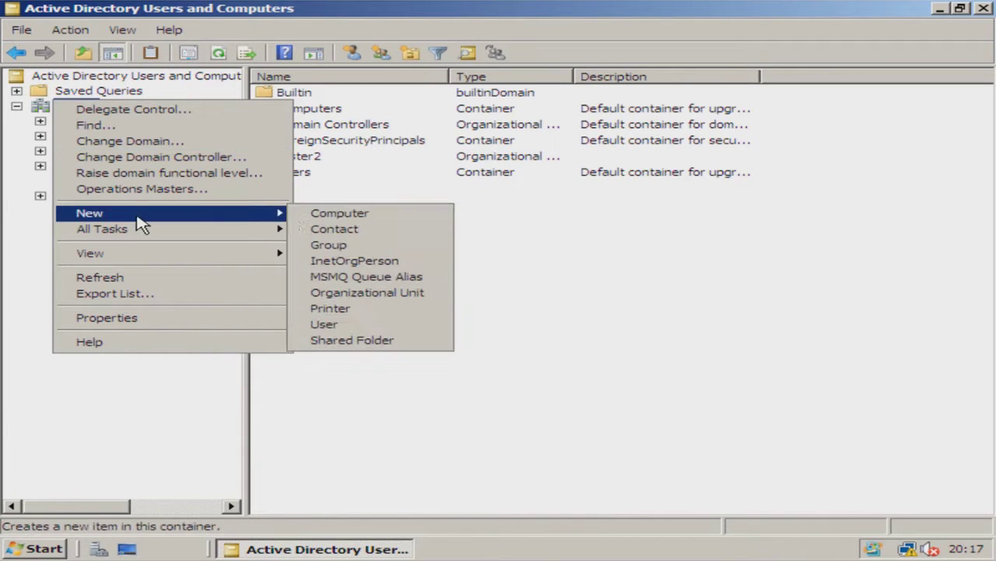
left_click(386, 296)
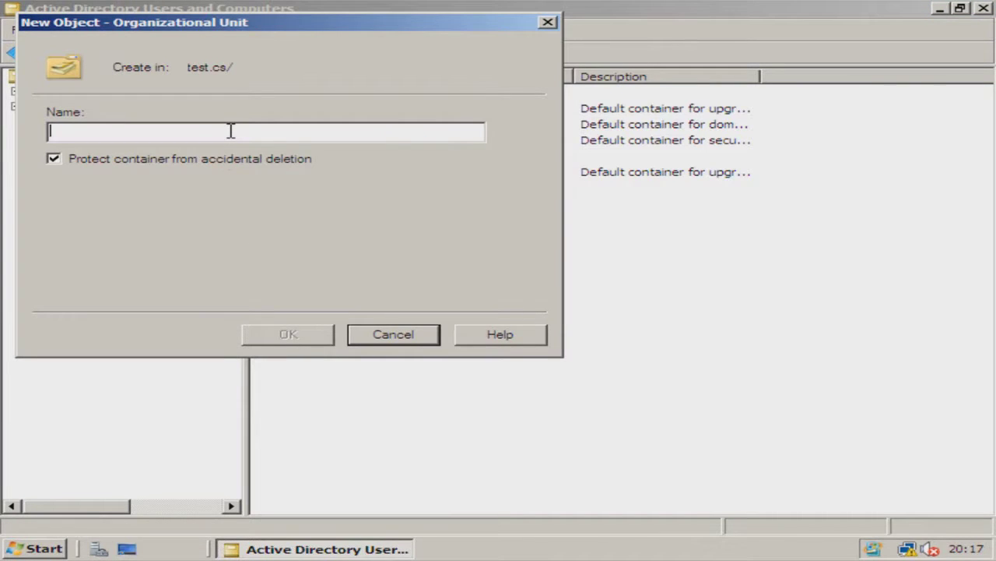
type("s4")
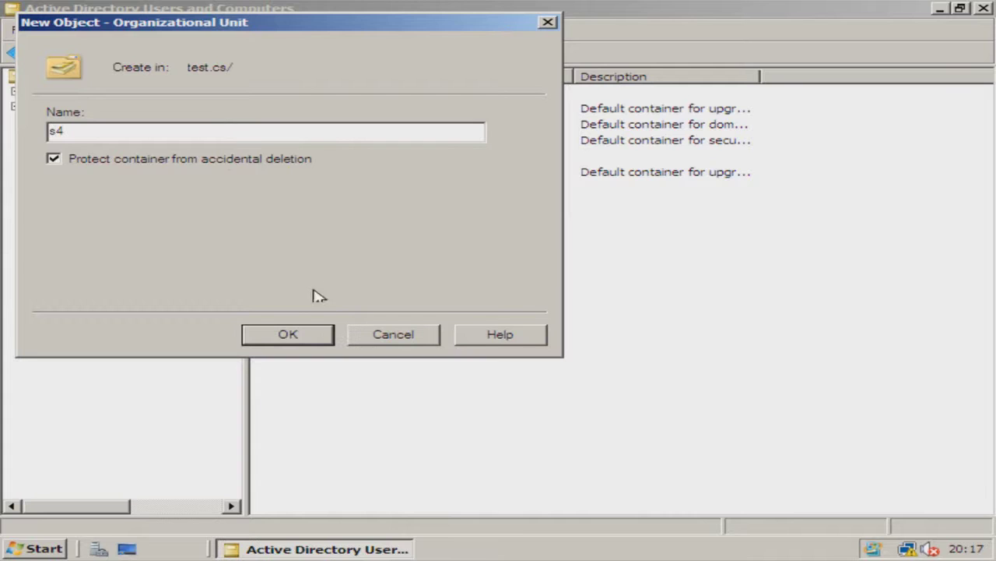
left_click(316, 336)
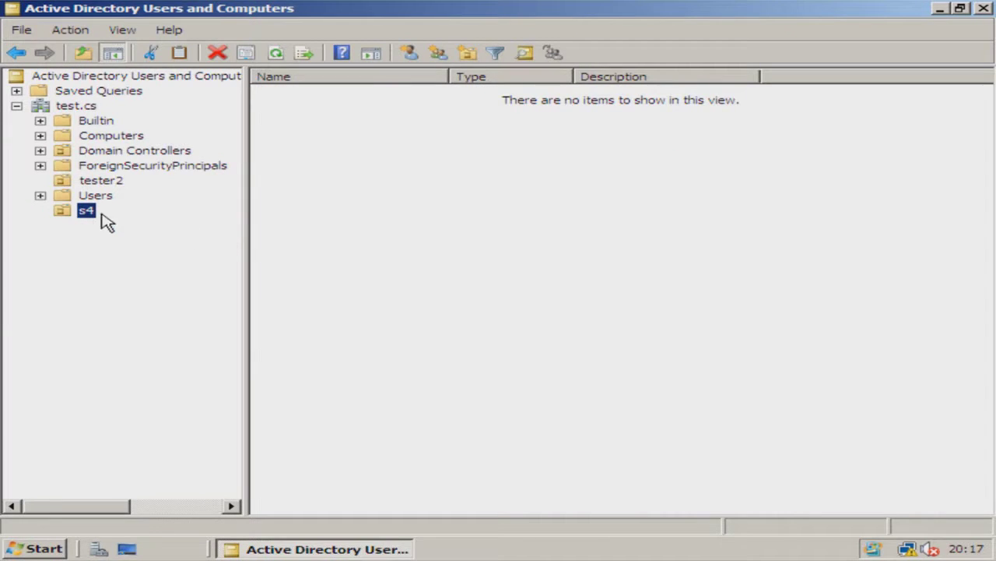
right_click(90, 222)
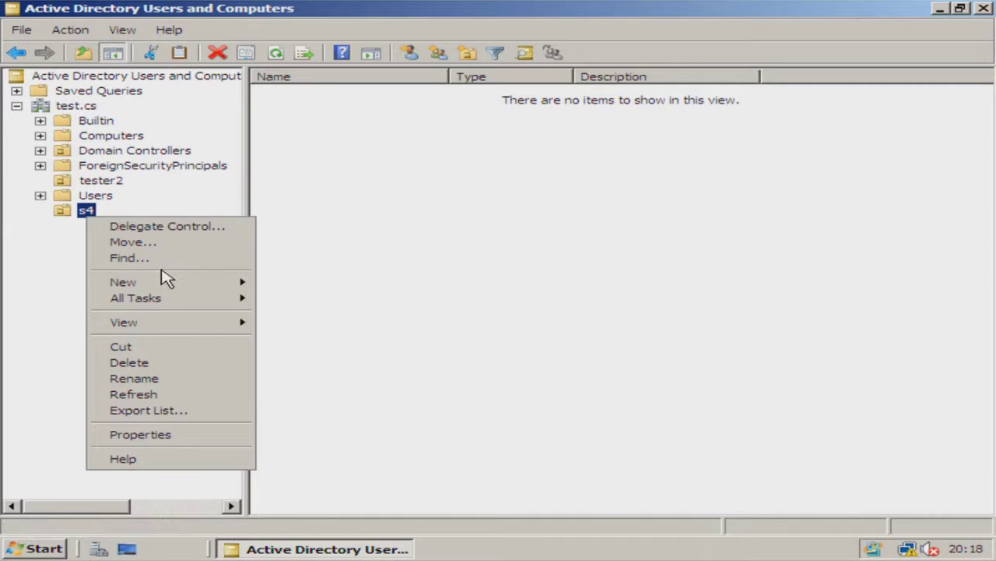
mouse_move(160, 280)
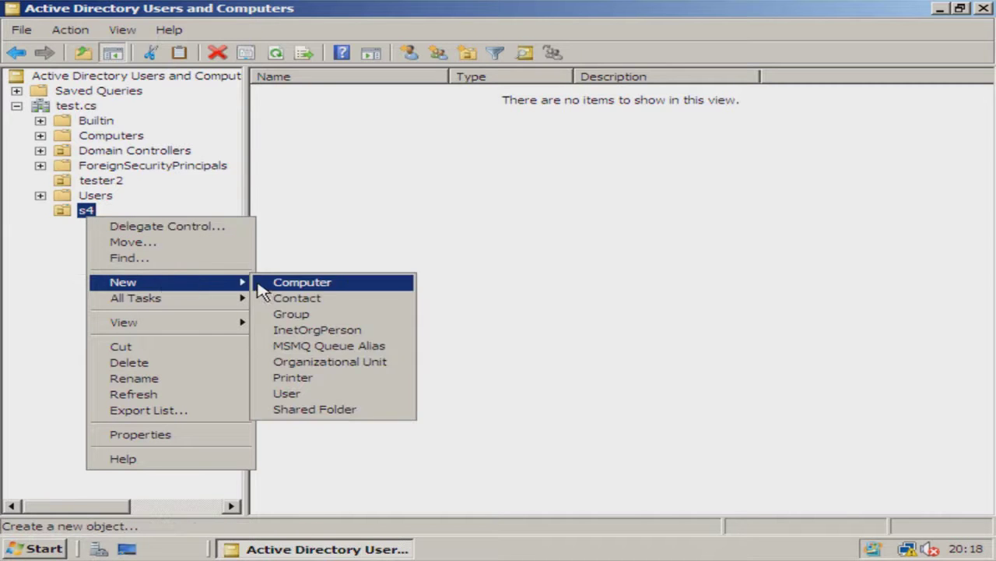
left_click(324, 393)
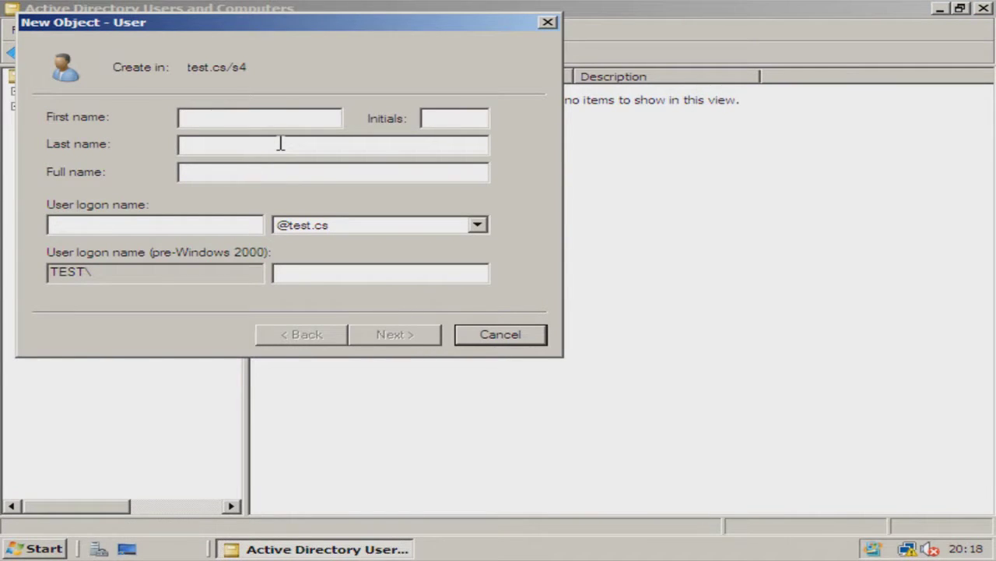
type("computer ")
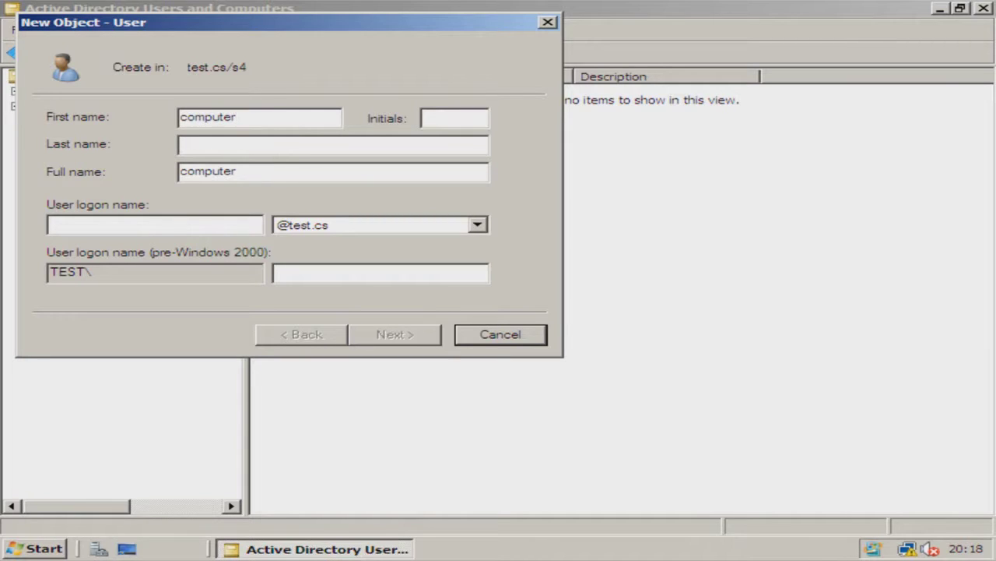
type("sluggish")
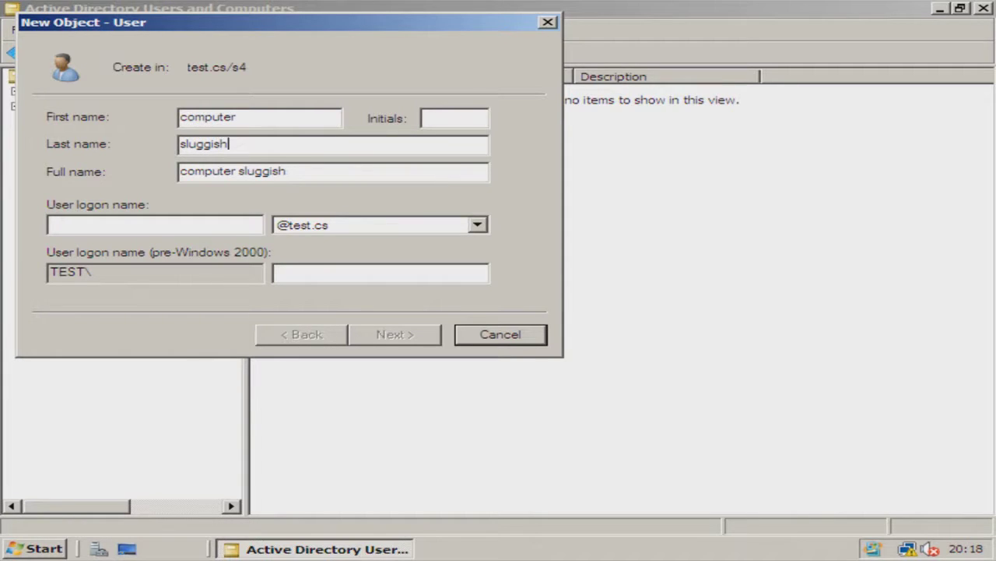
key("Tab")
key("Tab")
type("computers")
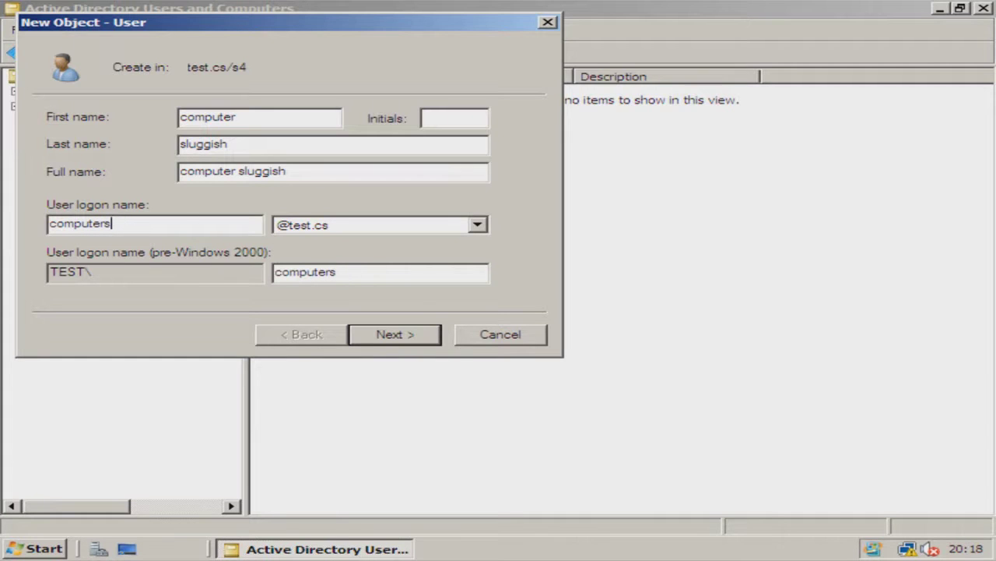
type("kluuggish")
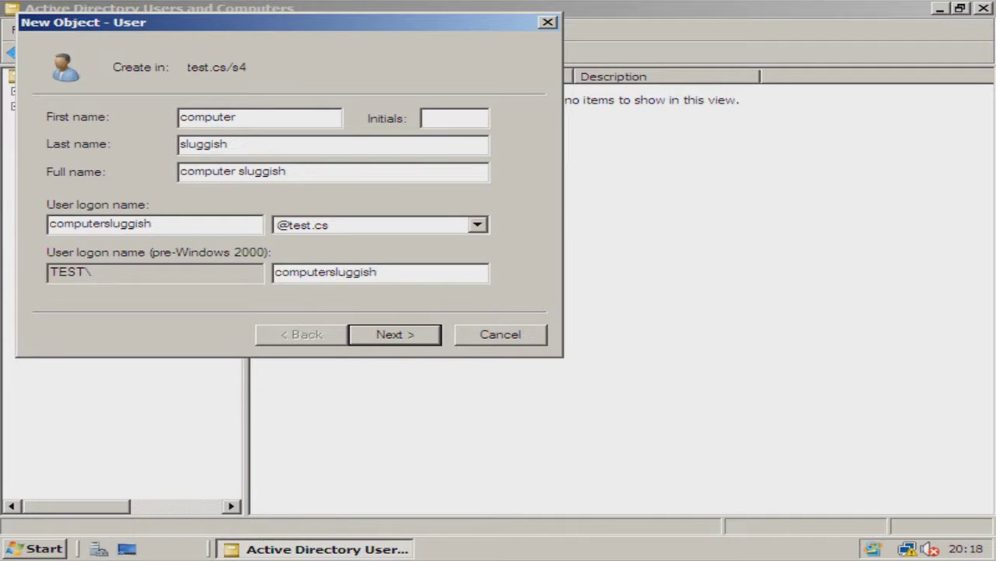
left_click(406, 340)
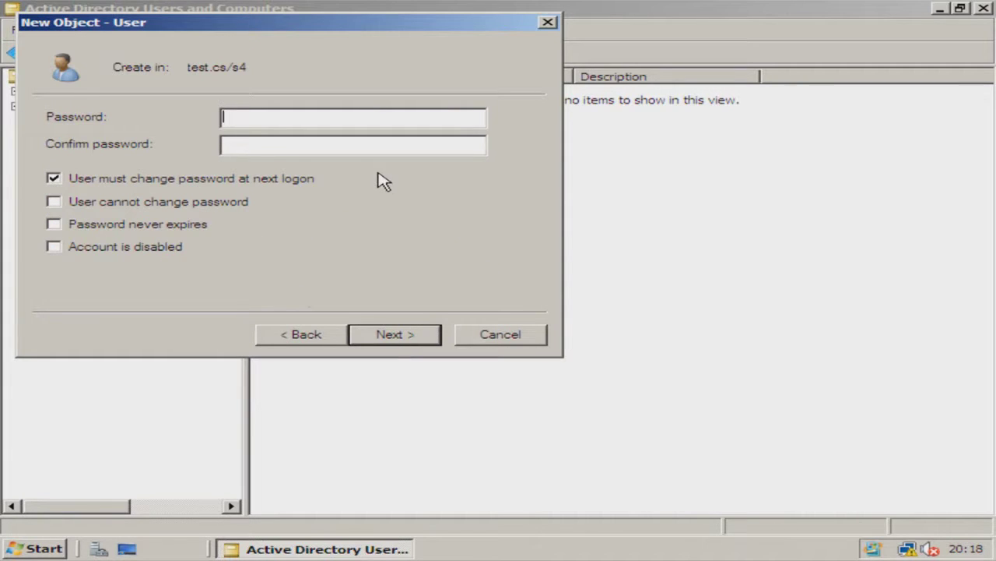
Enter and confirm the account password, mark the account as disabled, and finish creating the user.
type("p")
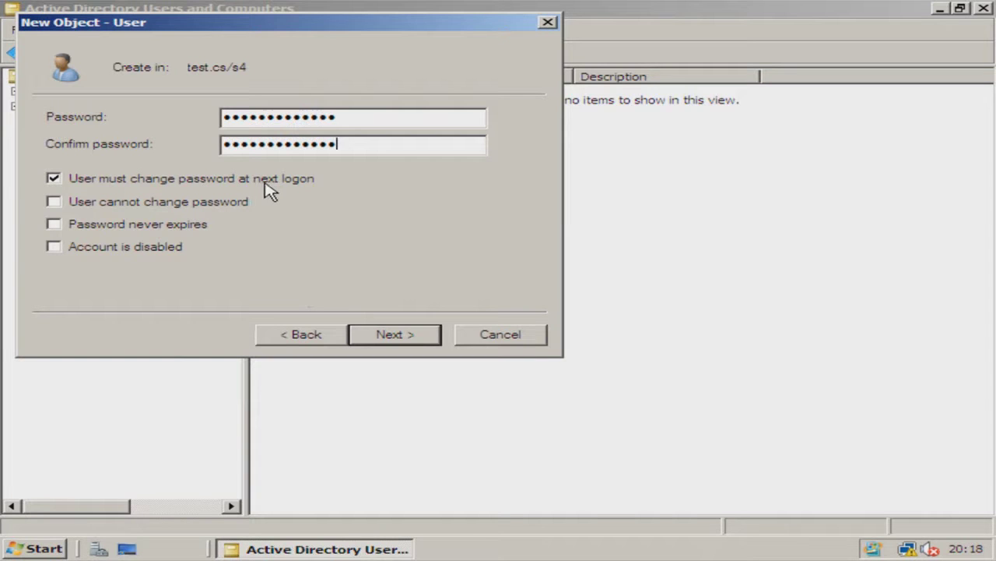
left_click(138, 246)
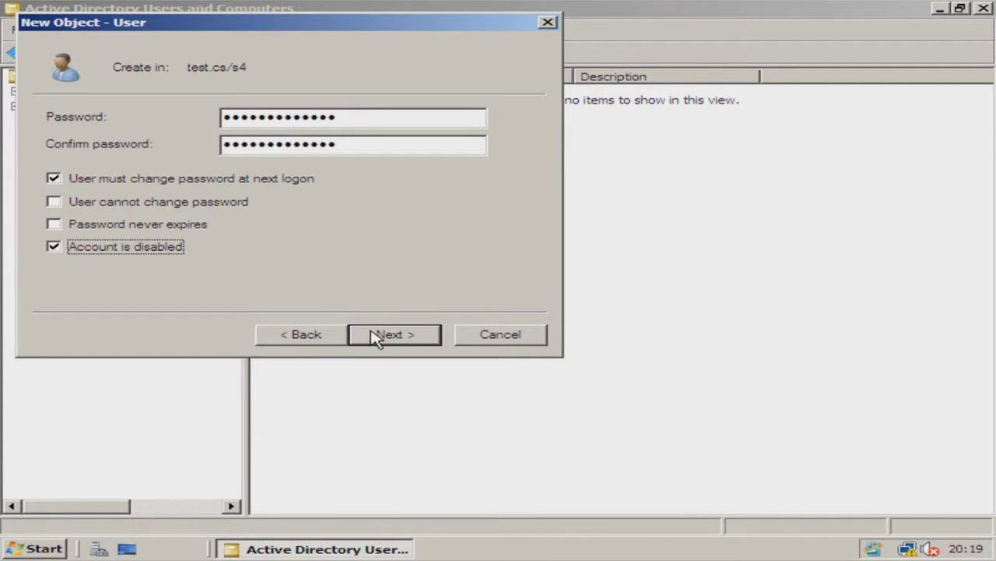
left_click(400, 338)
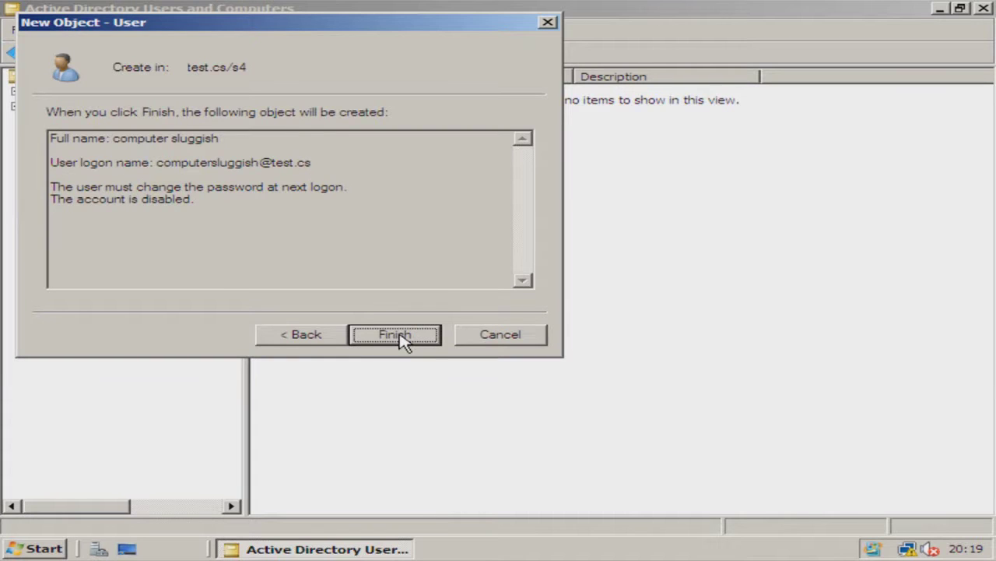
left_click(397, 336)
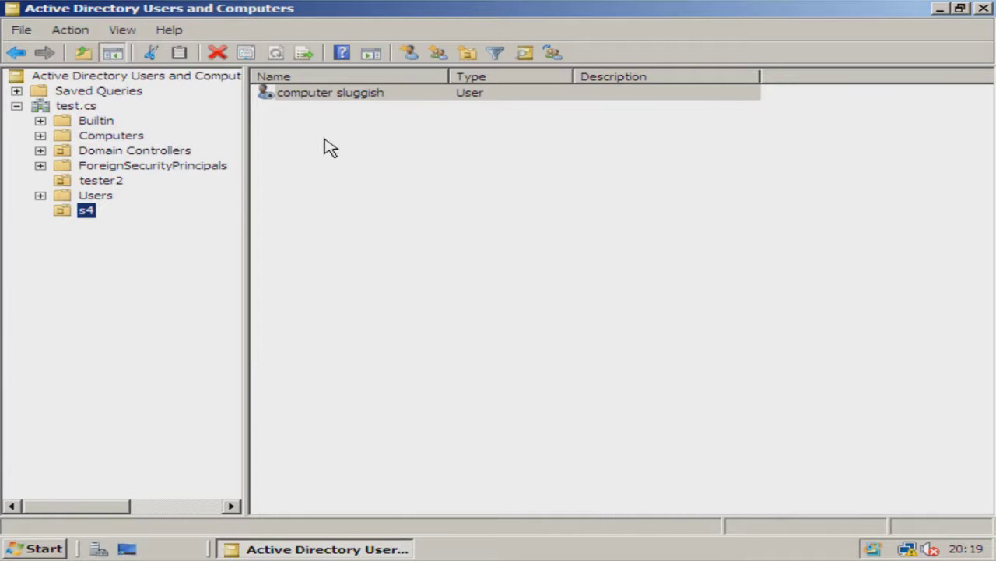
Look through the Users, tester2 and ForeignSecurityPrincipals containers and return to the contents of s4.
left_click(284, 95)
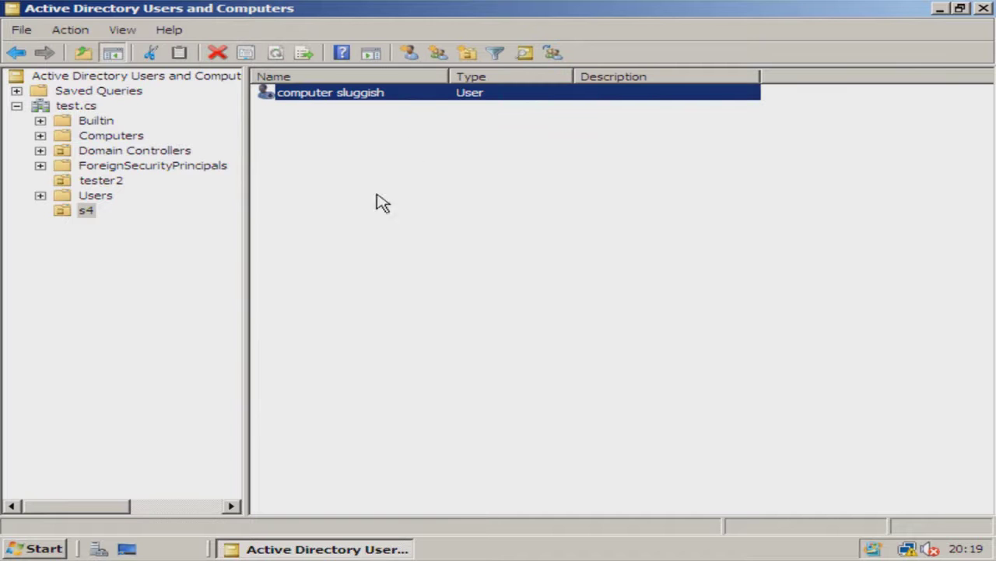
left_click(98, 196)
left_click(104, 182)
left_click(106, 170)
left_click(97, 209)
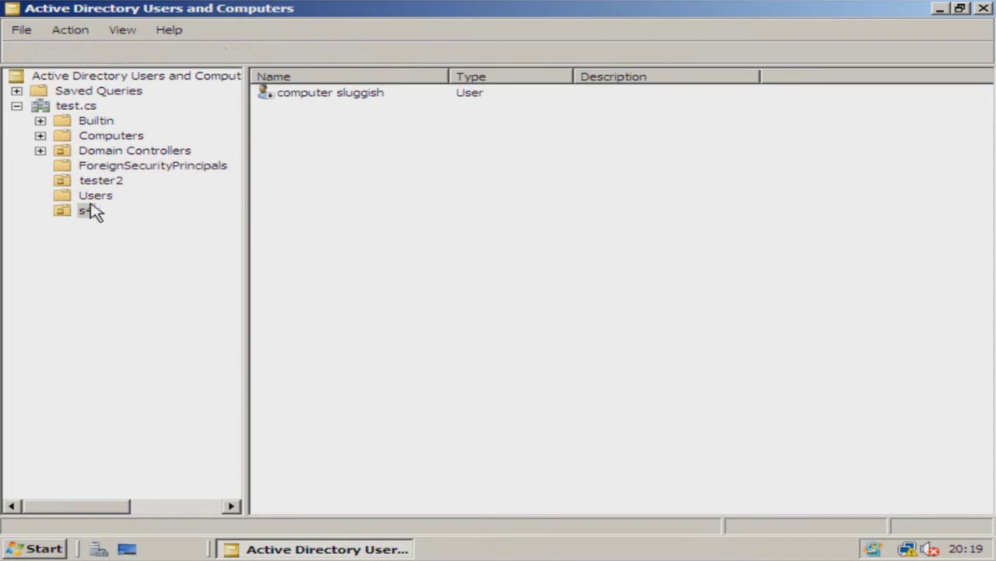
Examine the computer sluggish user's properties, including the address, account, telephone and remote control settings, then close them without saving.
right_click(366, 94)
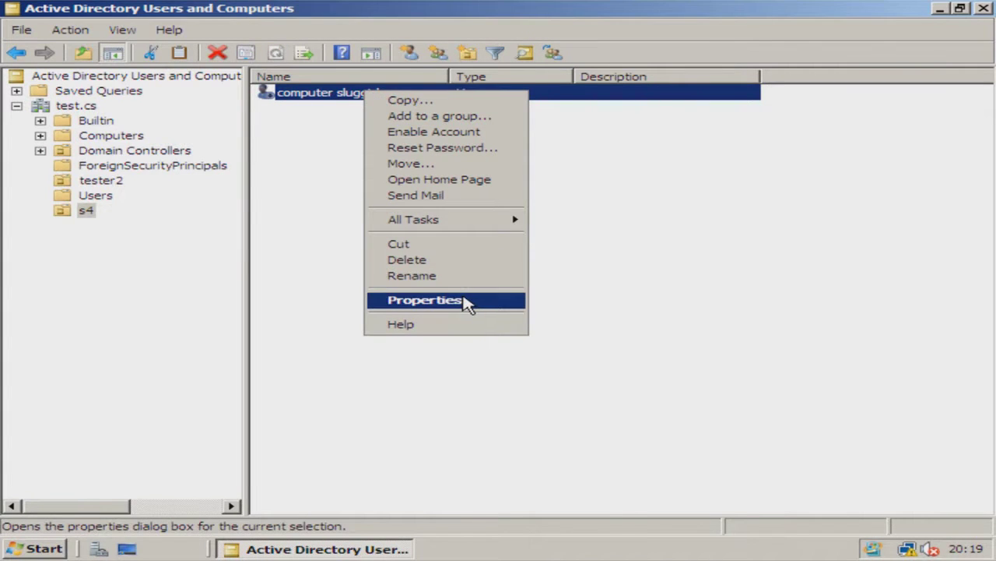
left_click(464, 300)
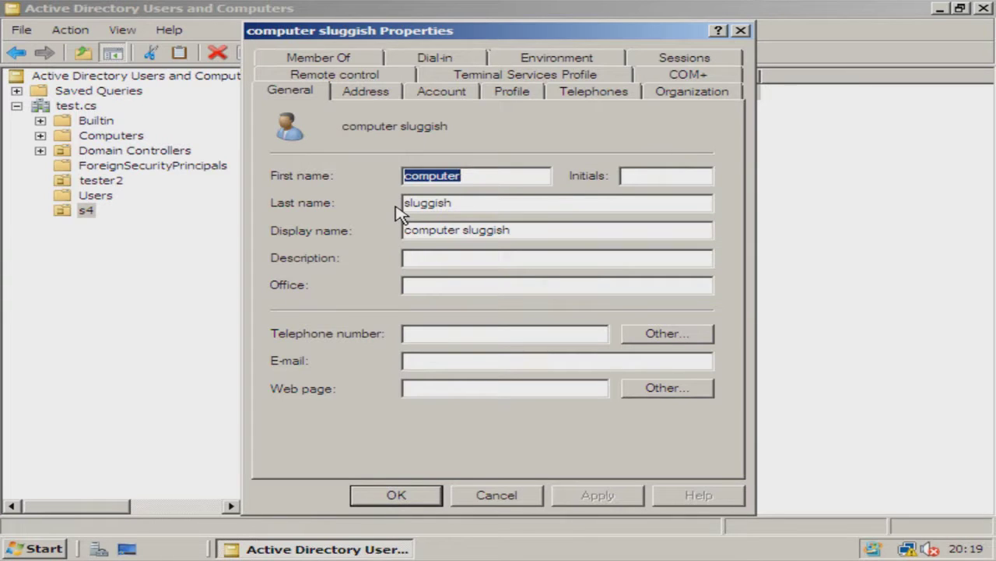
left_click(387, 101)
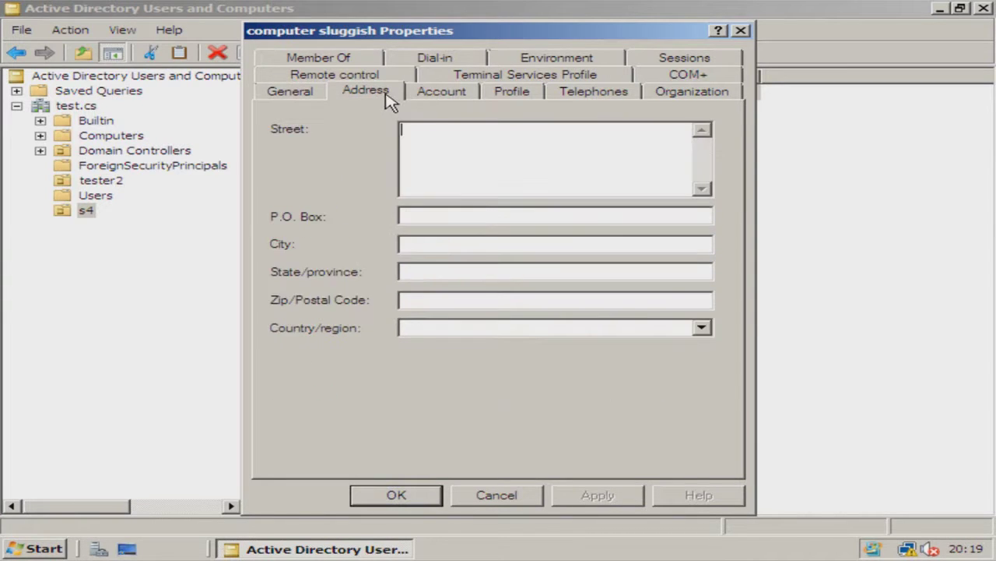
left_click(426, 103)
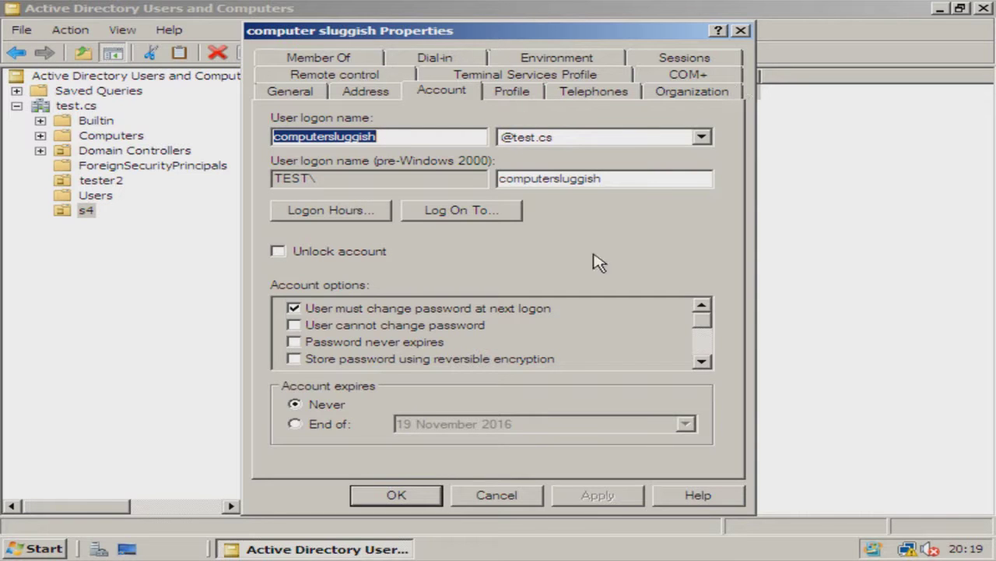
left_click(531, 92)
left_click(596, 93)
left_click(674, 92)
left_click(683, 78)
left_click(624, 78)
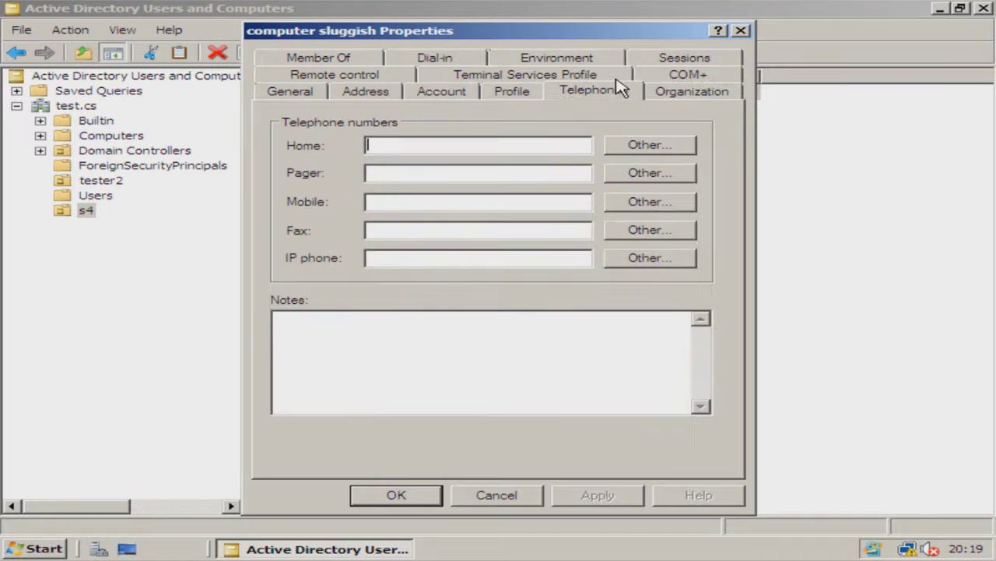
left_click(459, 91)
left_click(354, 92)
left_click(334, 74)
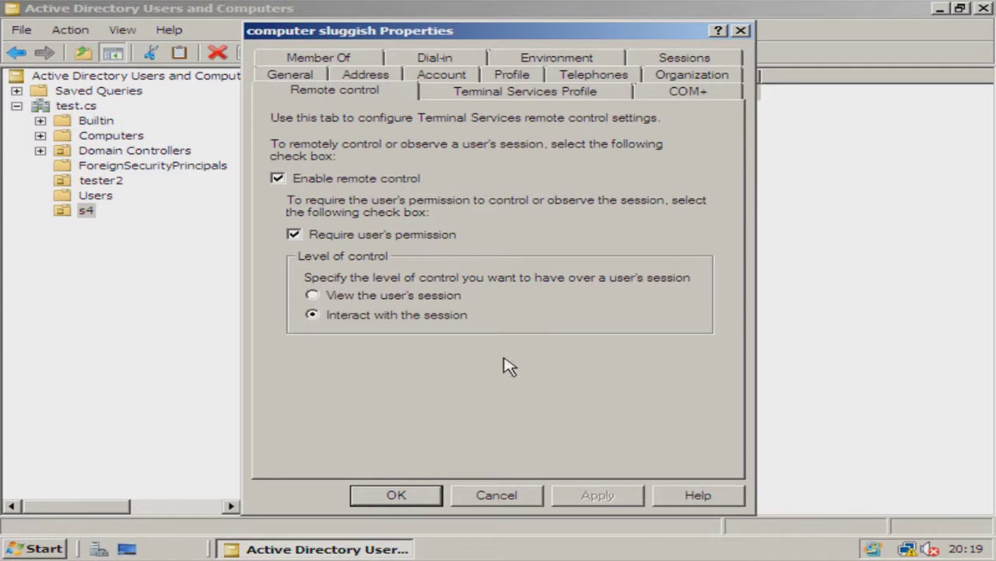
left_click(524, 501)
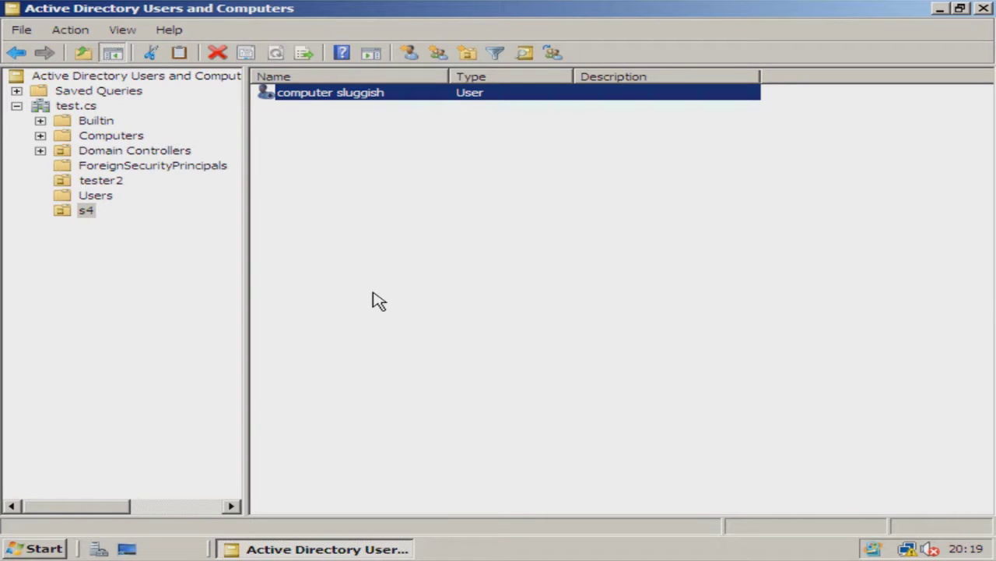
Enable the computer sluggish user account in s4 and disable it again.
right_click(336, 93)
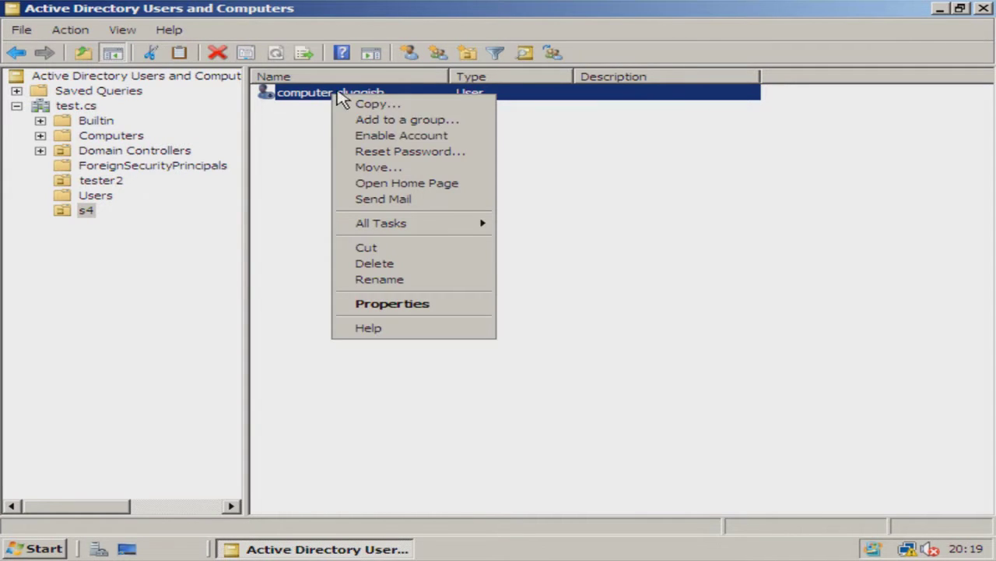
left_click(452, 143)
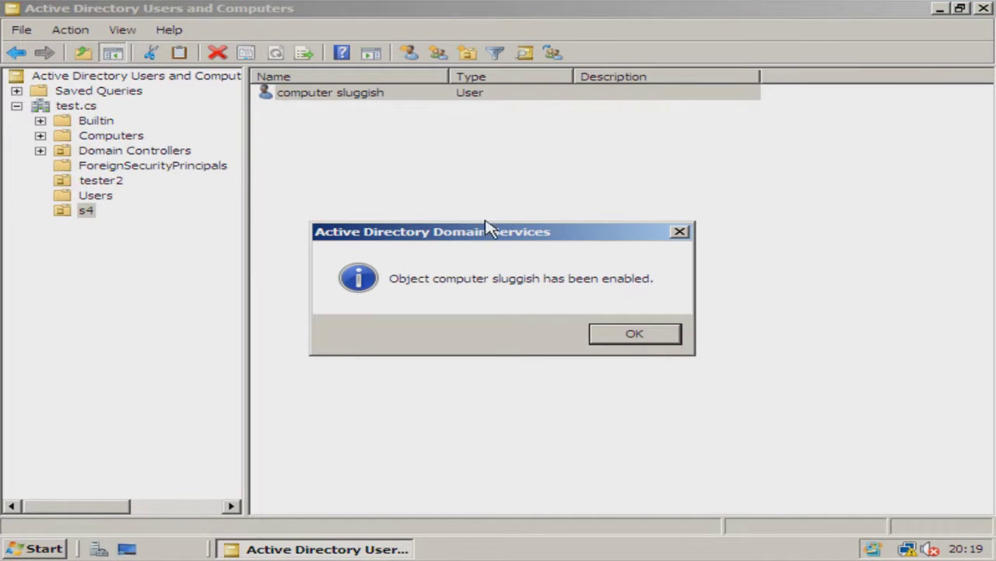
left_click(633, 333)
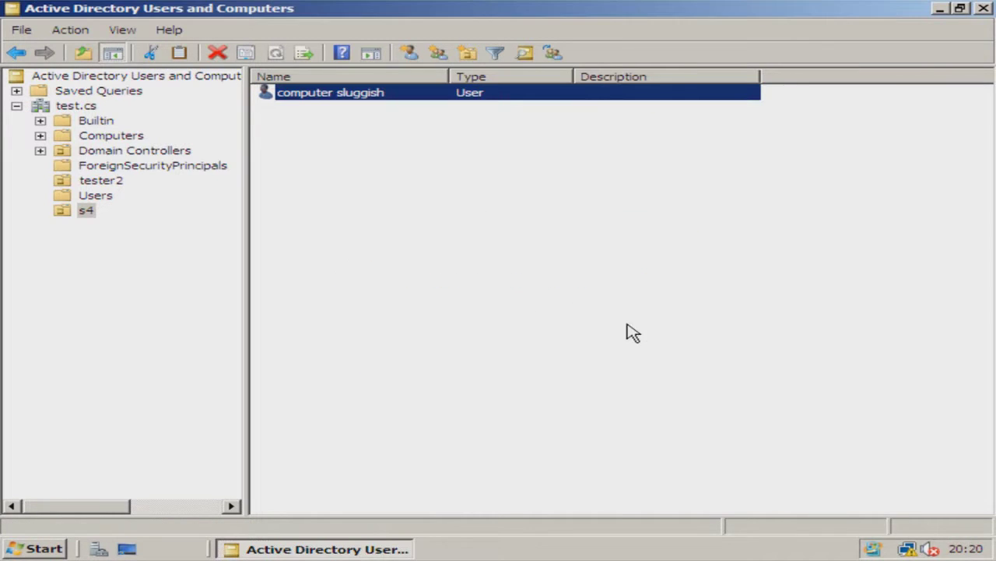
right_click(290, 99)
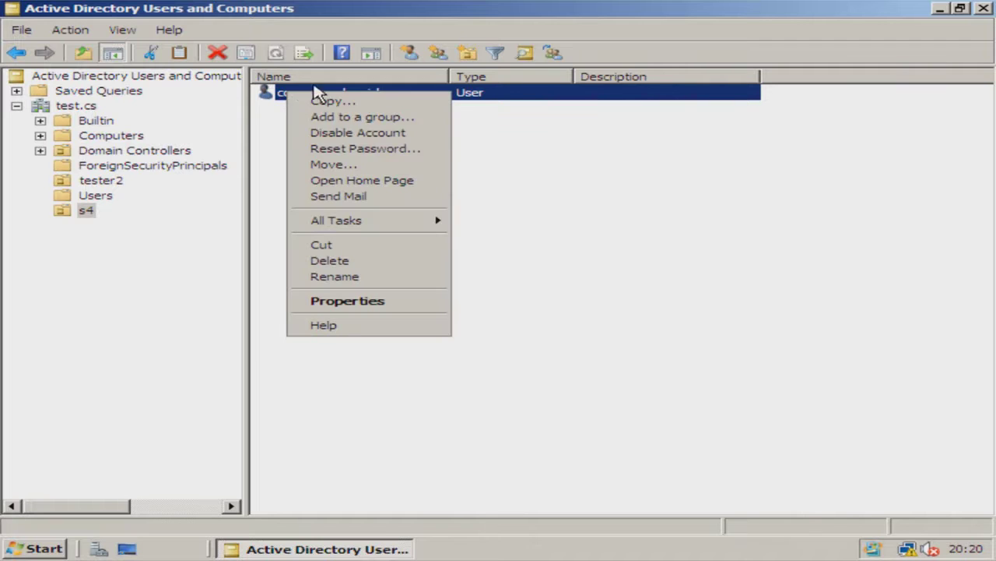
left_click(429, 138)
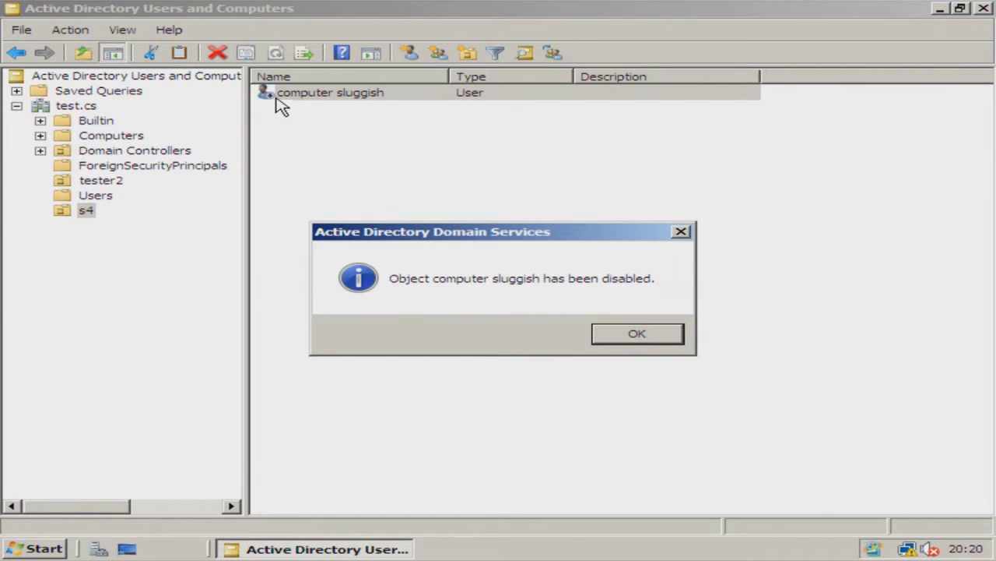
left_click(613, 334)
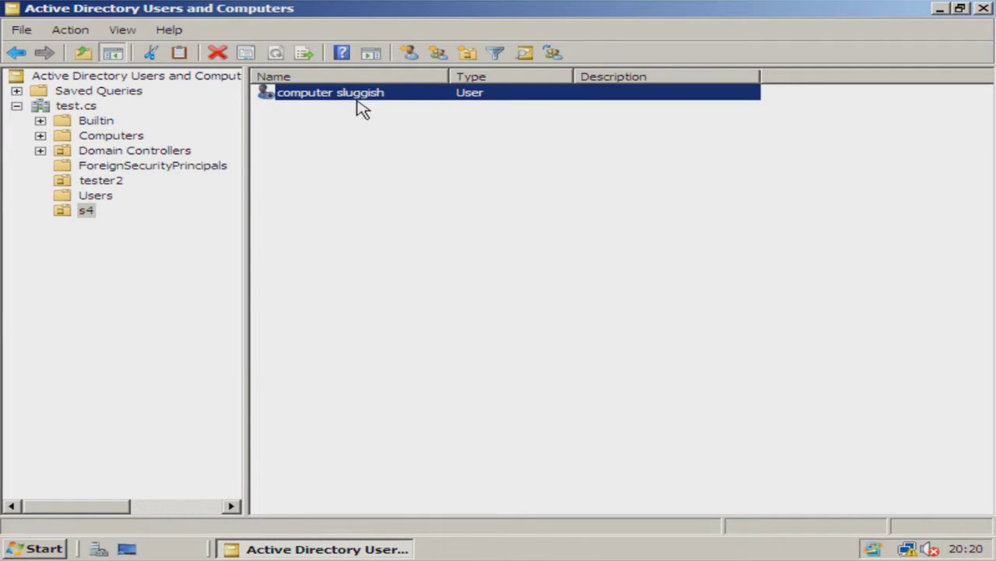
Enable the disabled computer sluggish account and leave the user deselected.
right_click(290, 97)
left_click(443, 134)
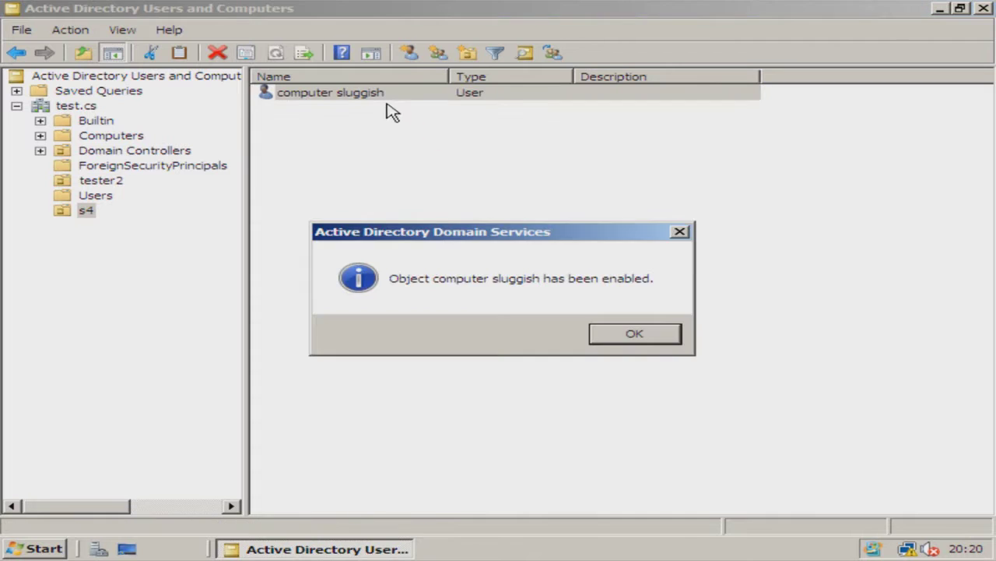
left_click(668, 340)
right_click(380, 93)
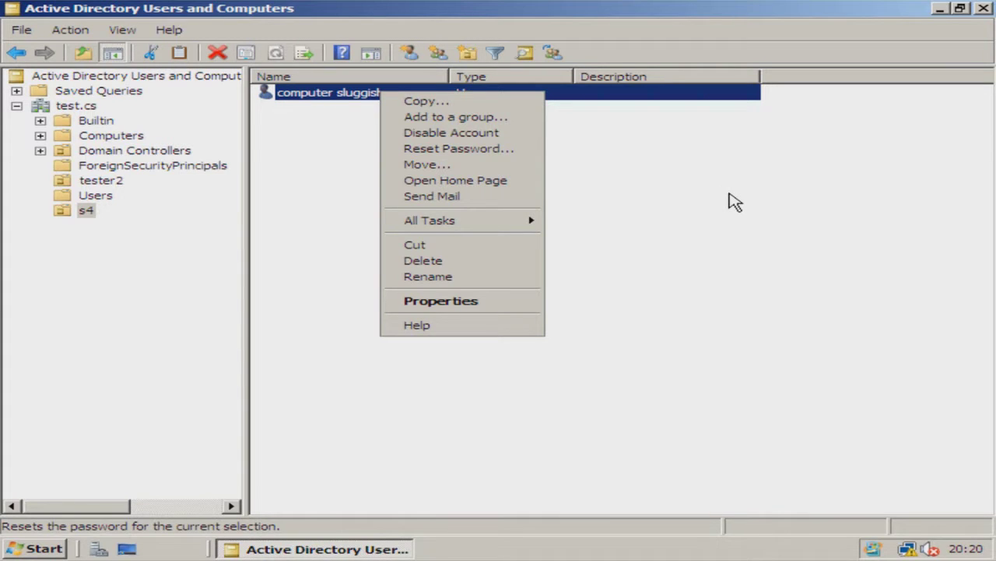
left_click(743, 197)
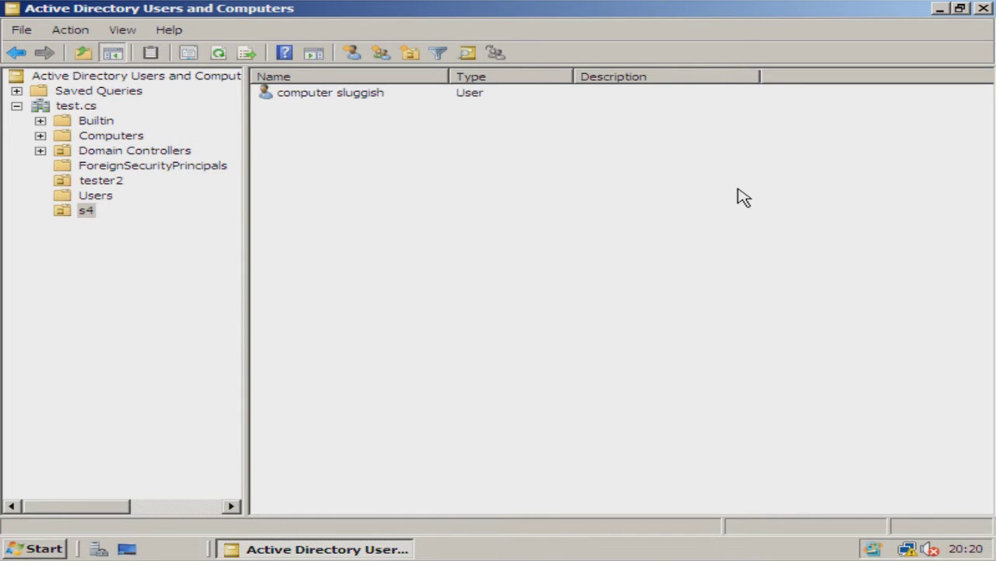